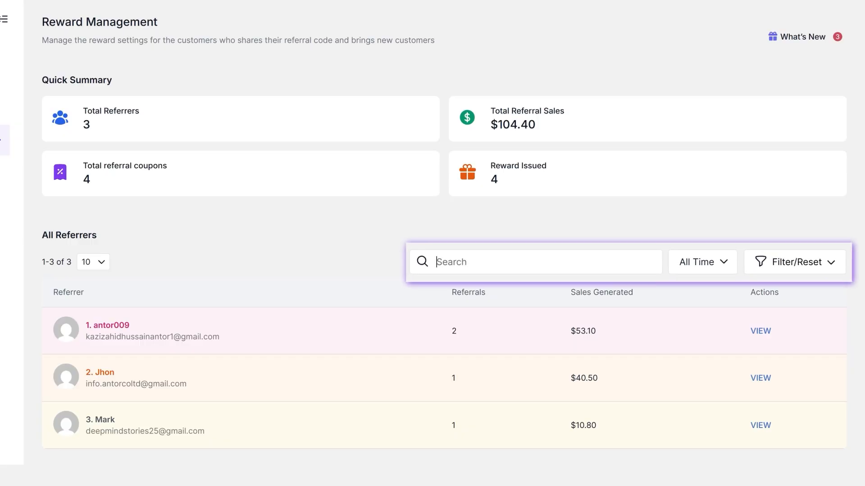
Step: Check the referrer list's time range and filter options, and open the details of the third referrer
click(743, 271)
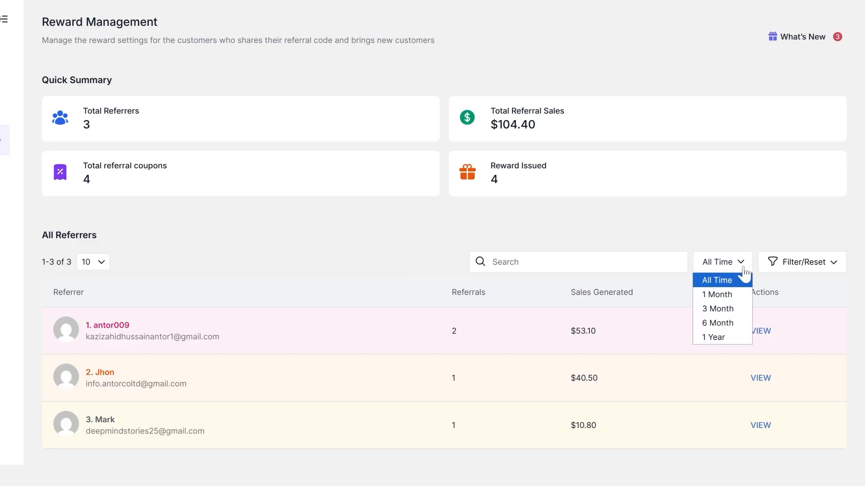
click(836, 269)
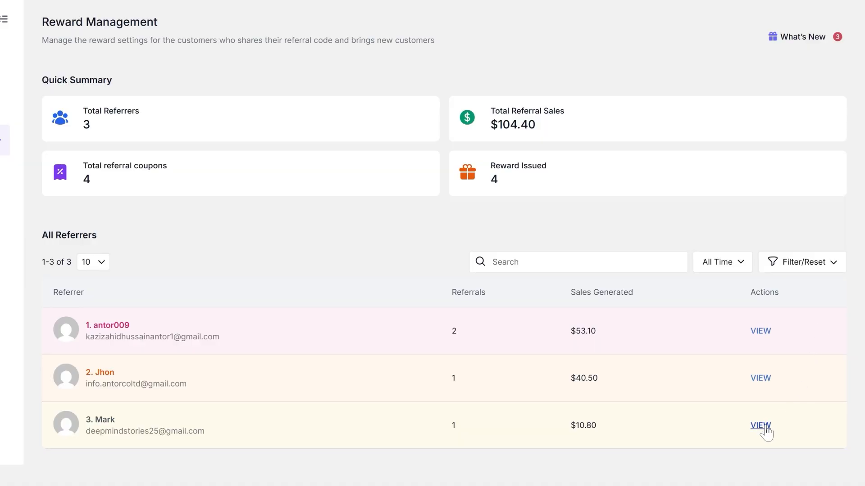
click(761, 426)
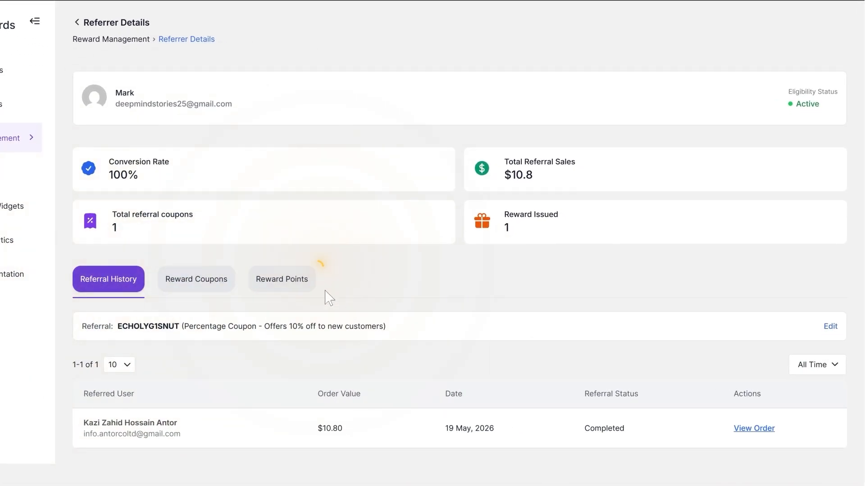
Step: Review the referrer's reward points and reward coupons, and return to the referral history
click(311, 280)
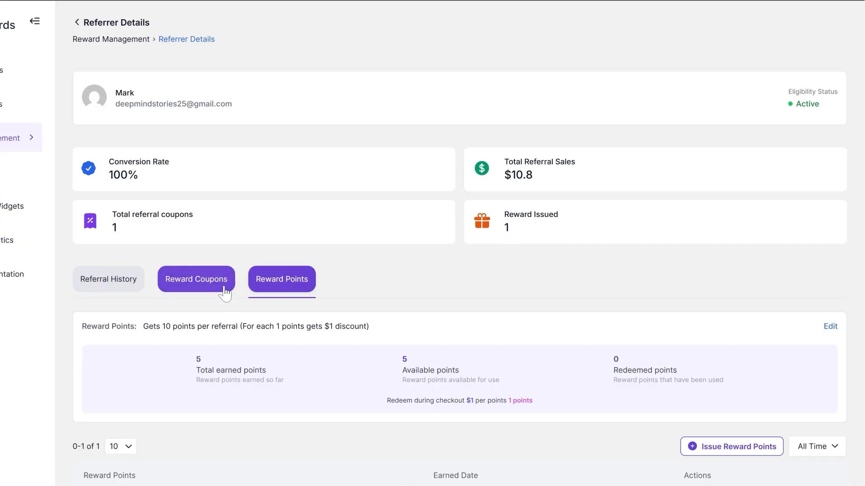
click(224, 293)
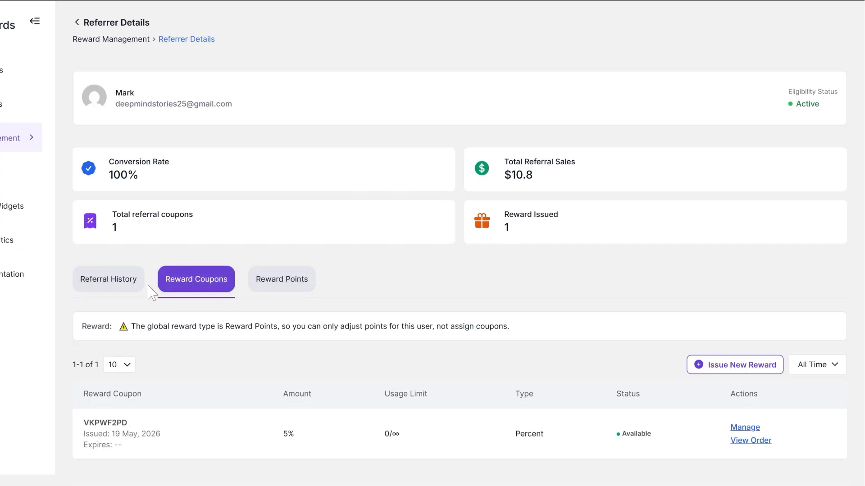
click(133, 293)
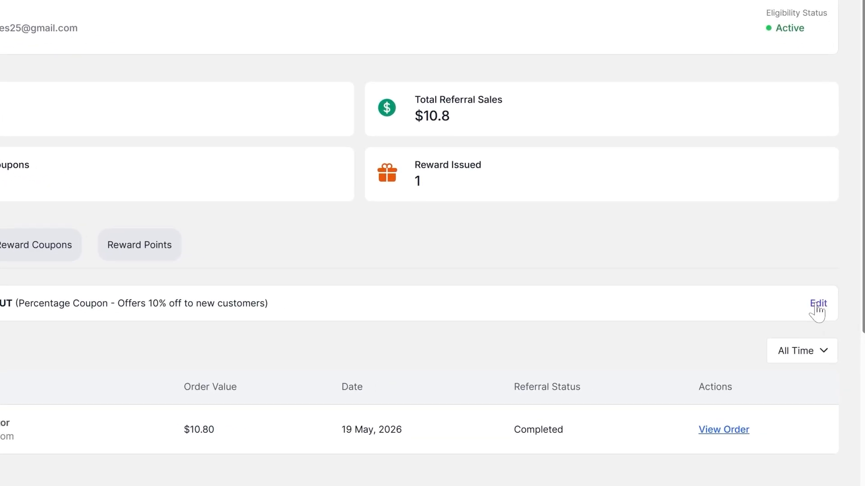
Step: Customize the referrer's referral coupon with a 20% discount, a $5 discount cap and a monthly referral limit of 5, and save it
click(820, 316)
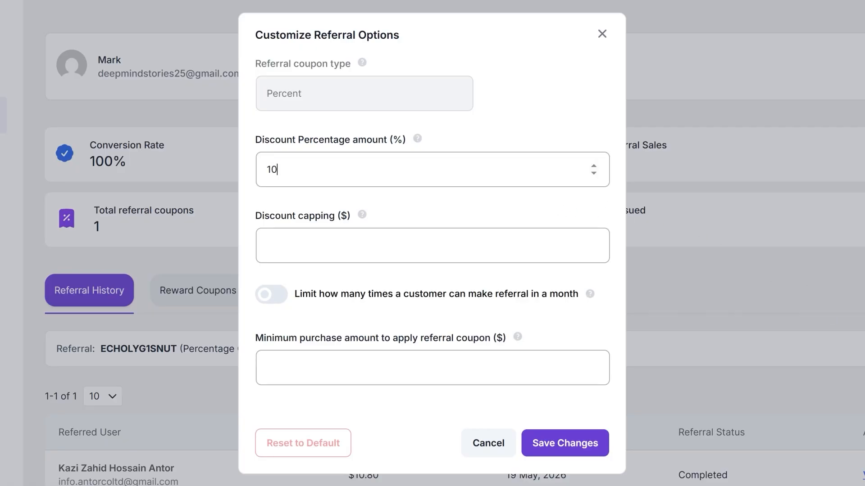
double_click(272, 169)
text(2)
text(0)
text(5)
click(282, 294)
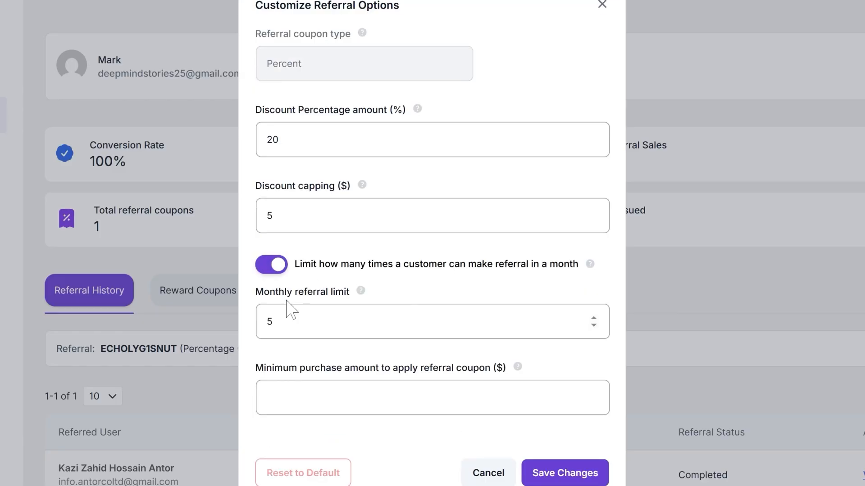
click(571, 474)
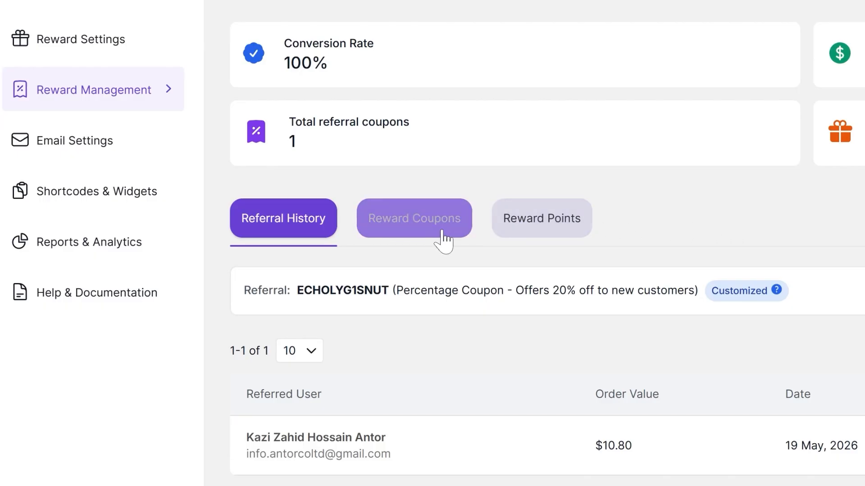
Step: Customize the referrer's reward coupon options with a 25% discount and a $5 discount cap
click(431, 234)
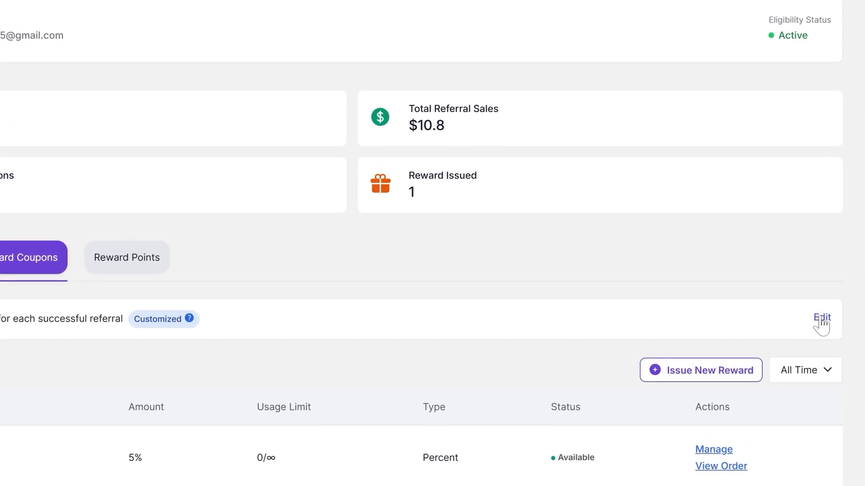
click(827, 302)
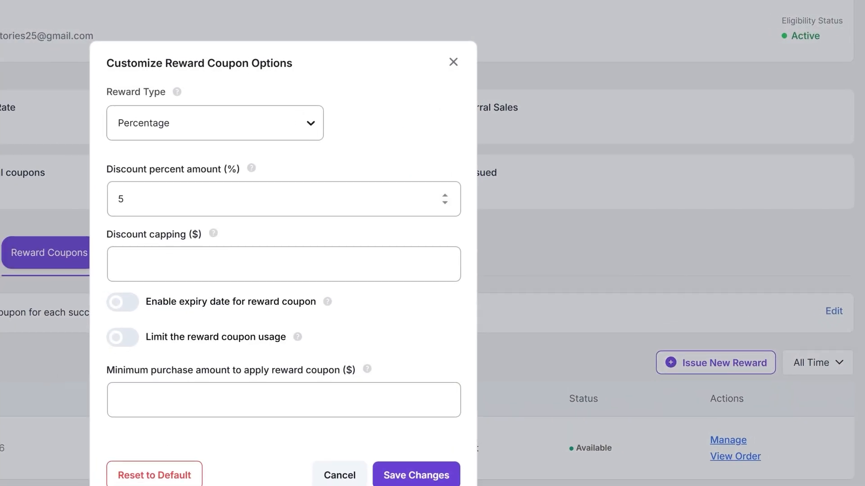
click(144, 203)
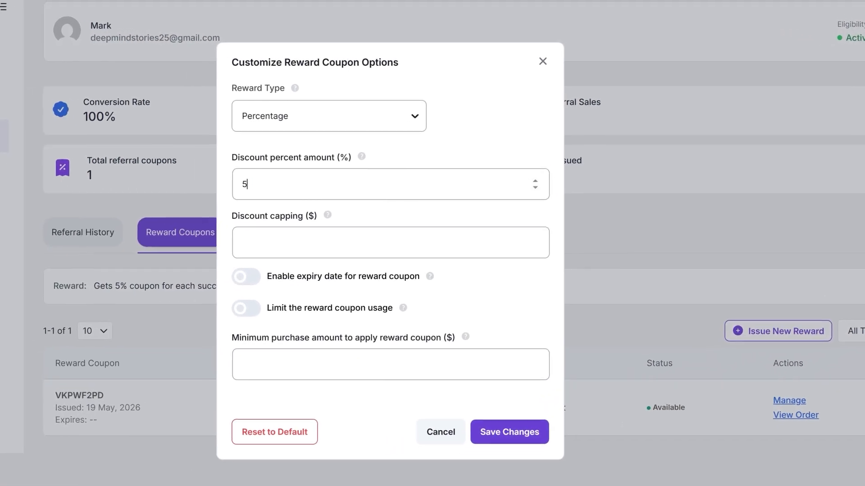
key(ctrl+a)
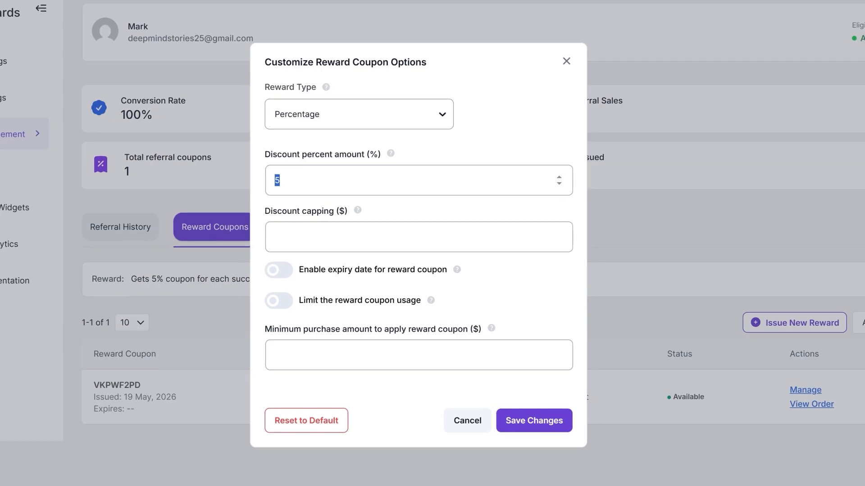
text(25)
click(296, 224)
text(5)
Step: Limit the reward coupon usage to 3 times and save the customized reward coupon options
click(279, 301)
double_click(276, 327)
text(3)
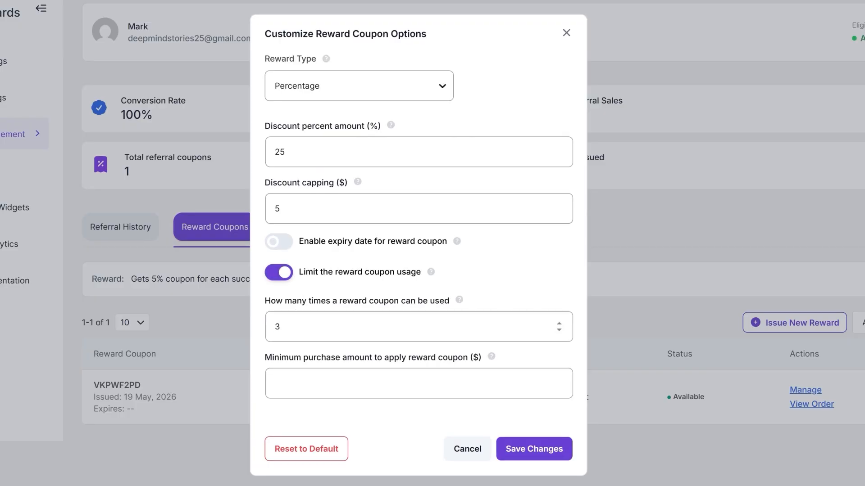
click(536, 451)
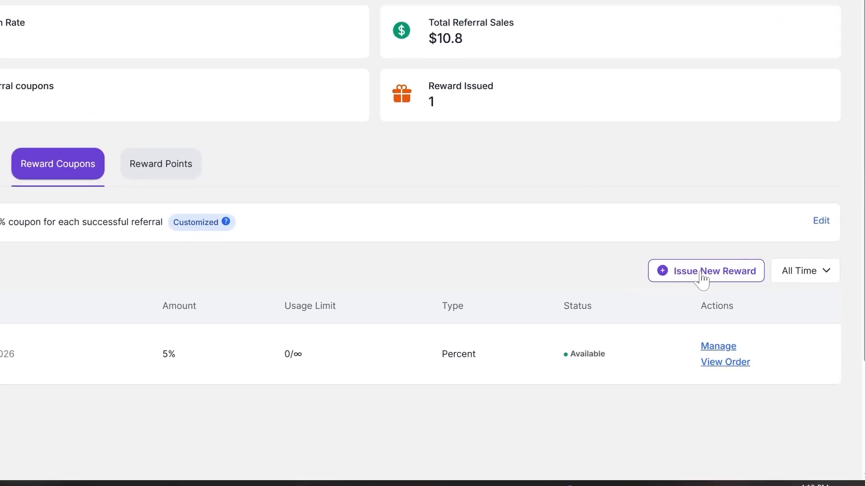
Step: Start issuing a new reward coupon for the referrer with a 2% discount and a $1 discount cap
click(702, 275)
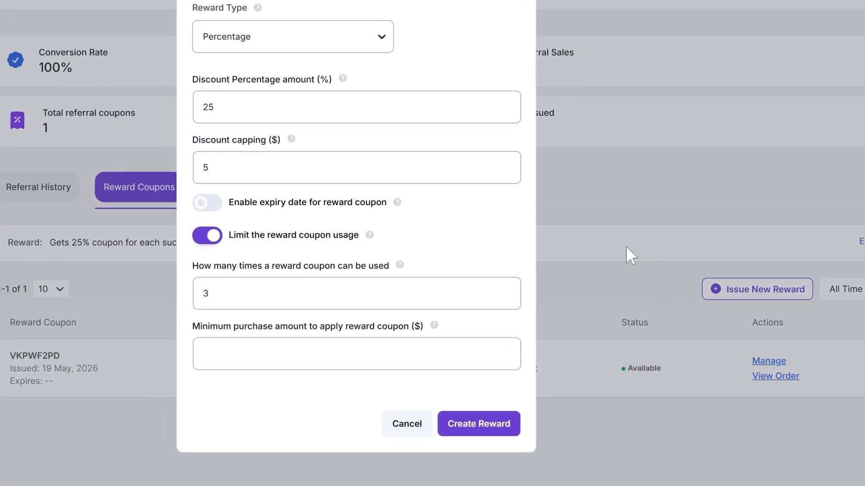
click(225, 107)
key(BackSpace)
click(224, 168)
key(BackSpace)
text(1)
Step: Set the new reward coupon's usage limit to 10 and create the reward
click(222, 290)
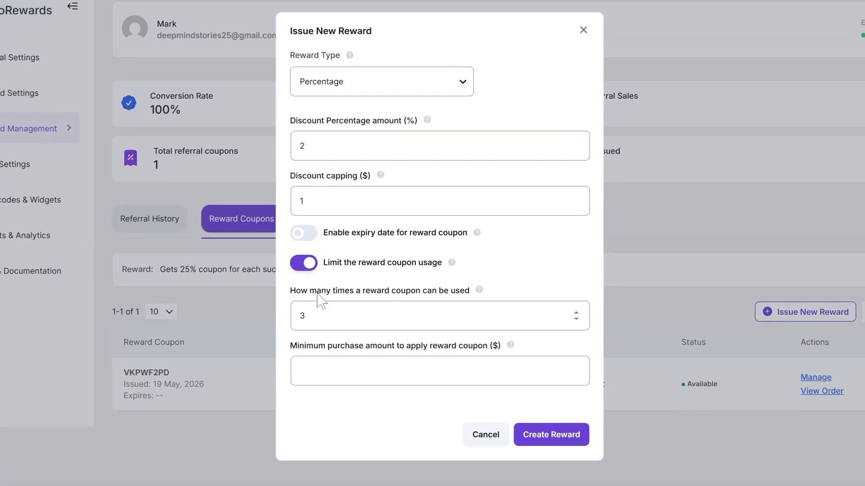
key(BackSpace)
text(10)
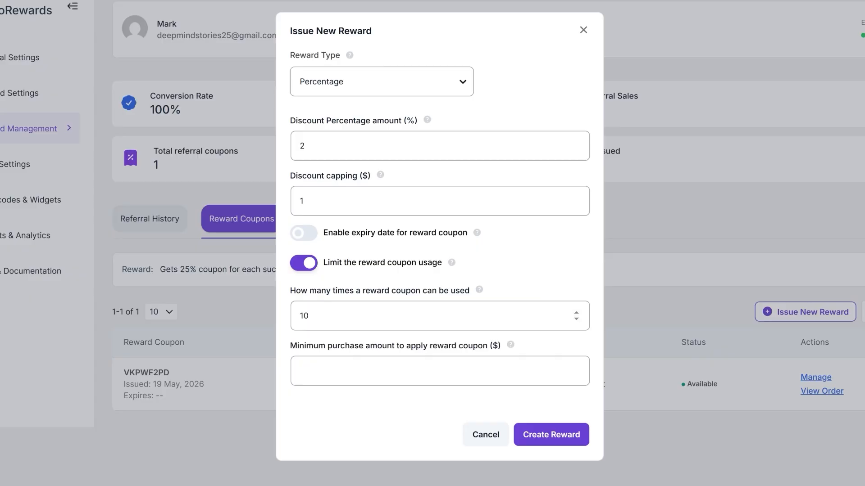
click(551, 436)
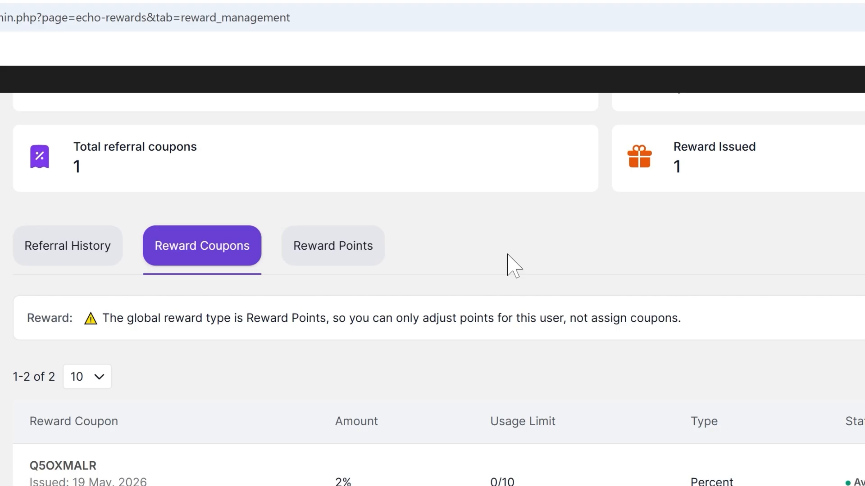
Step: Customize the referrer's reward points to 15 per referral with at most 3 points redeemable per order, and save the changes
click(343, 259)
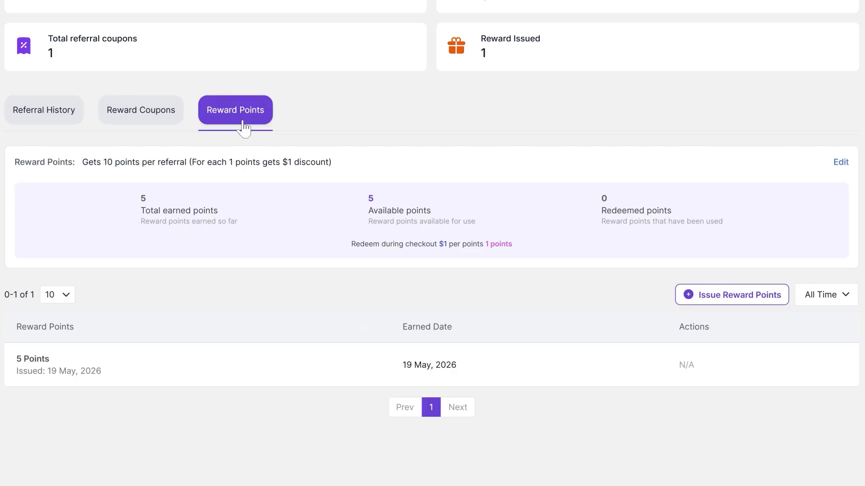
click(839, 163)
text(5)
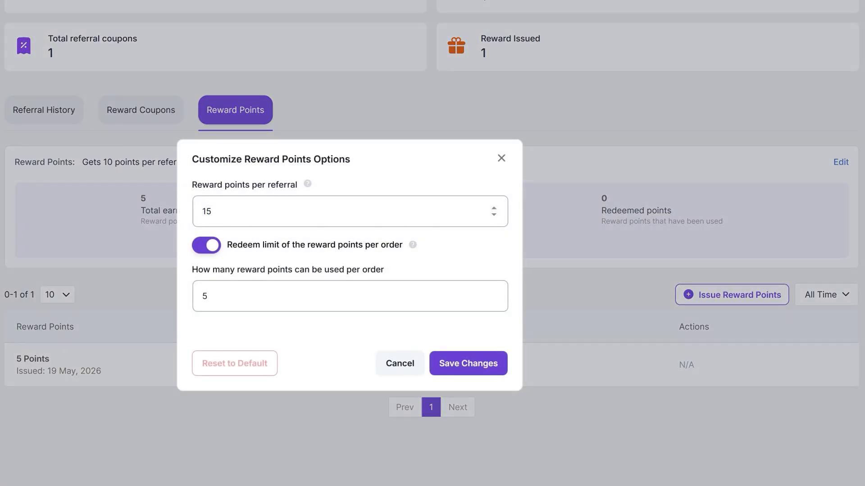
click(216, 297)
key(BackSpace)
text(3)
click(464, 365)
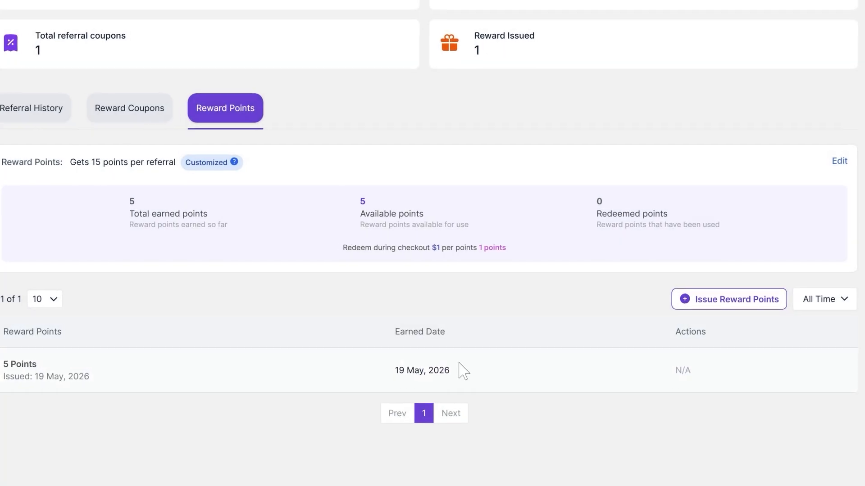